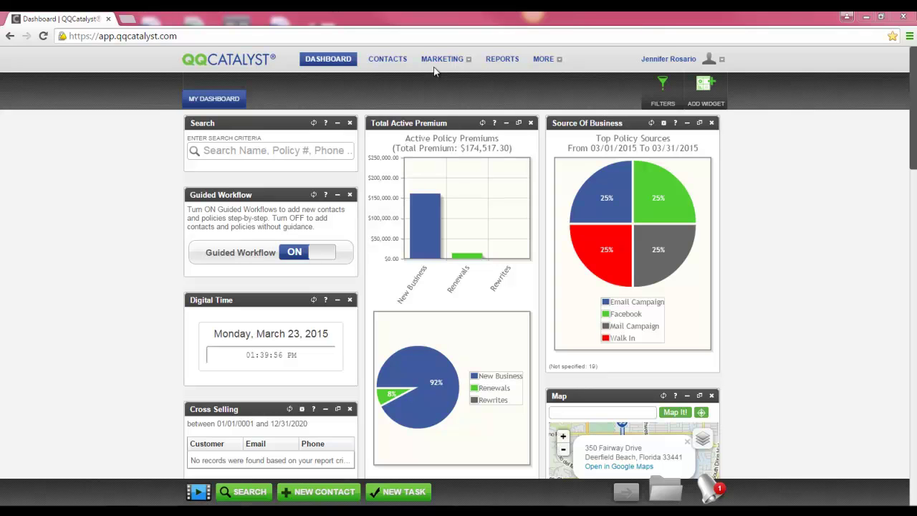
Reveal the Marketing menu's Templates Library, Images Library and Bulk Email / Print options
mouse_move(440, 66)
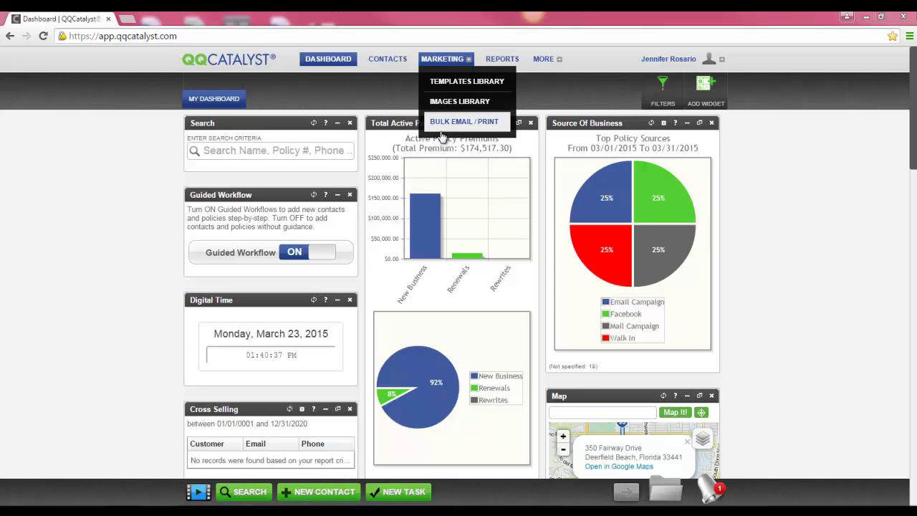
Open the Bulk Email / Print distribution lists and compare the Standard and Agency Library lists
click(443, 134)
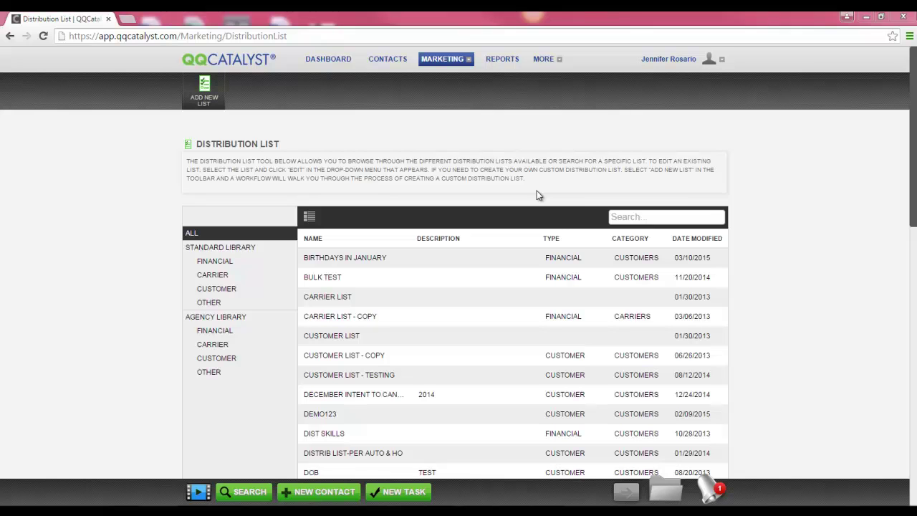
click(204, 248)
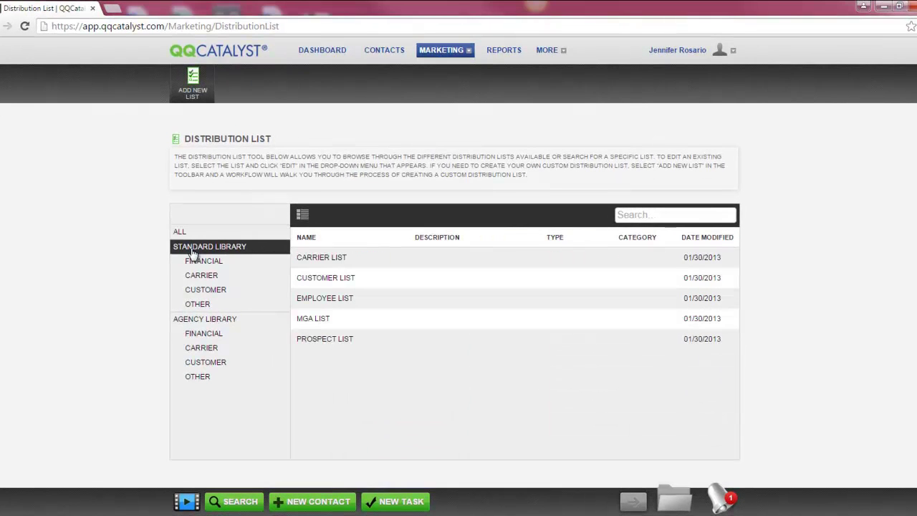
click(199, 320)
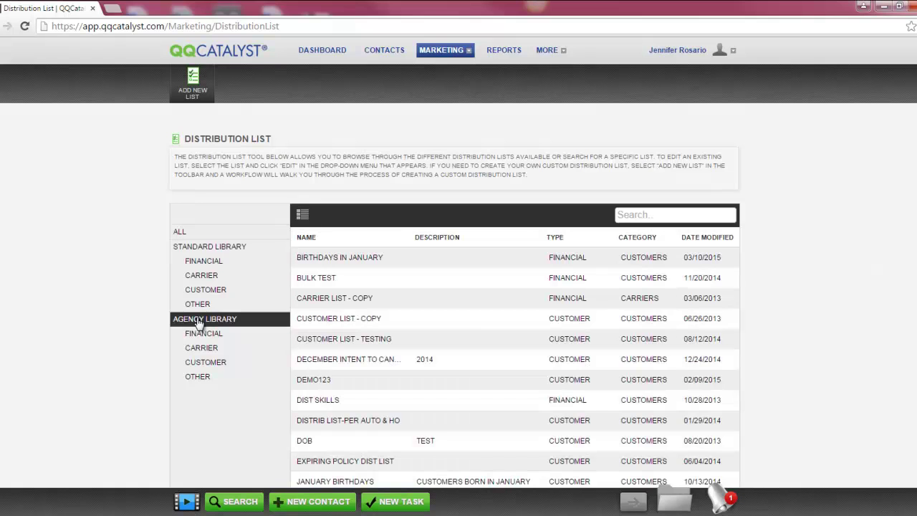
click(253, 247)
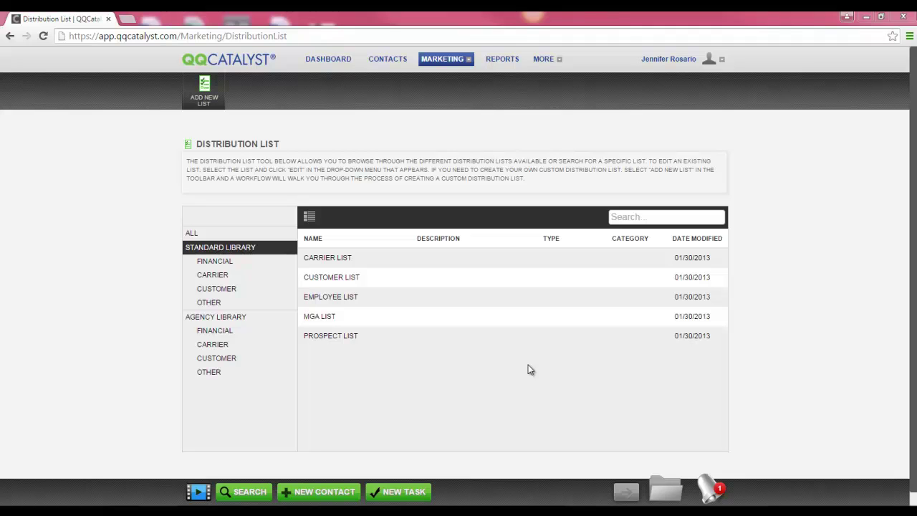
Check Carrier List's actions, filter by Financial, Carrier, Customer and Other, then view Agency Library lists
click(324, 258)
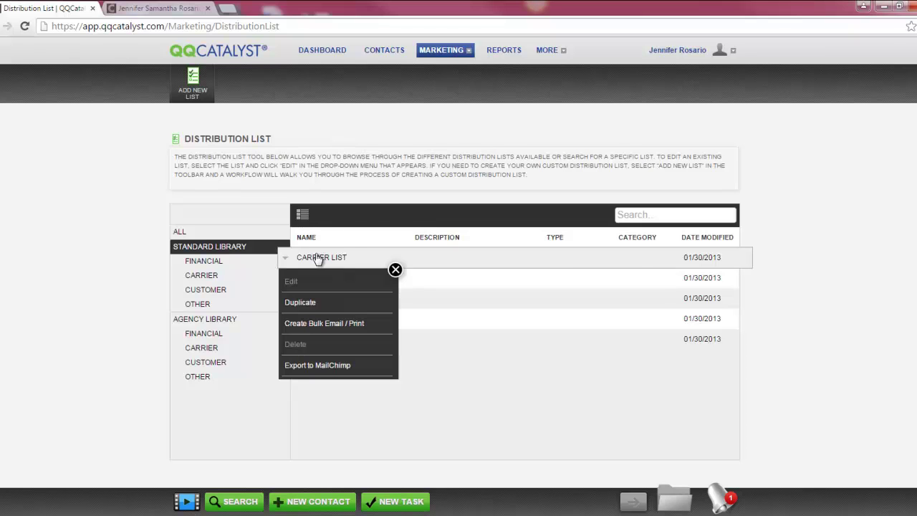
click(319, 260)
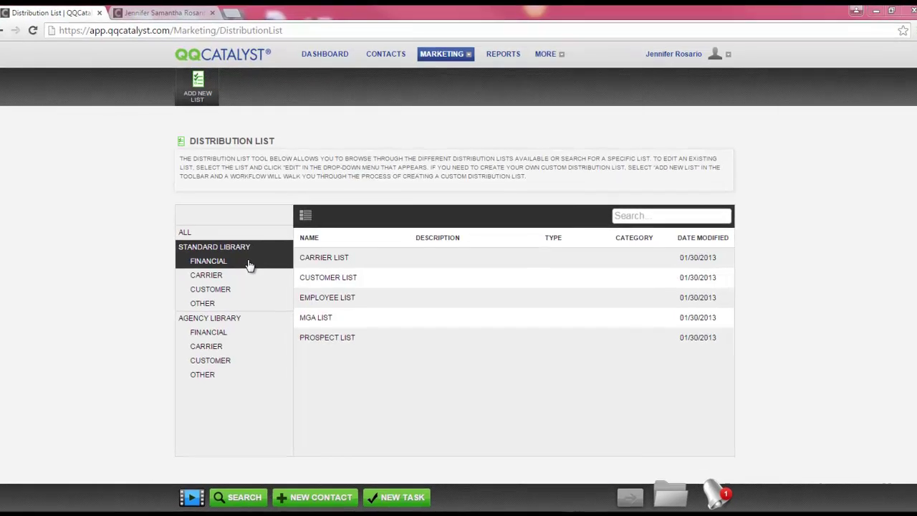
click(244, 267)
click(241, 277)
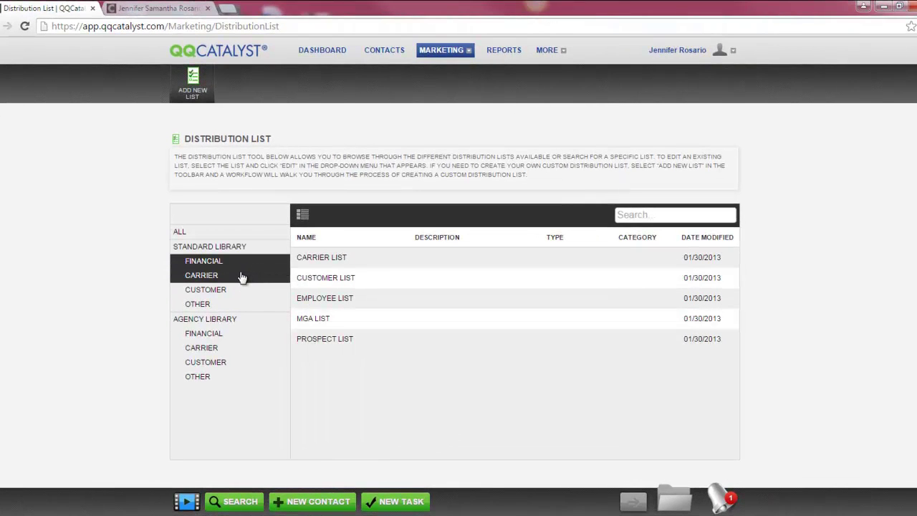
click(241, 291)
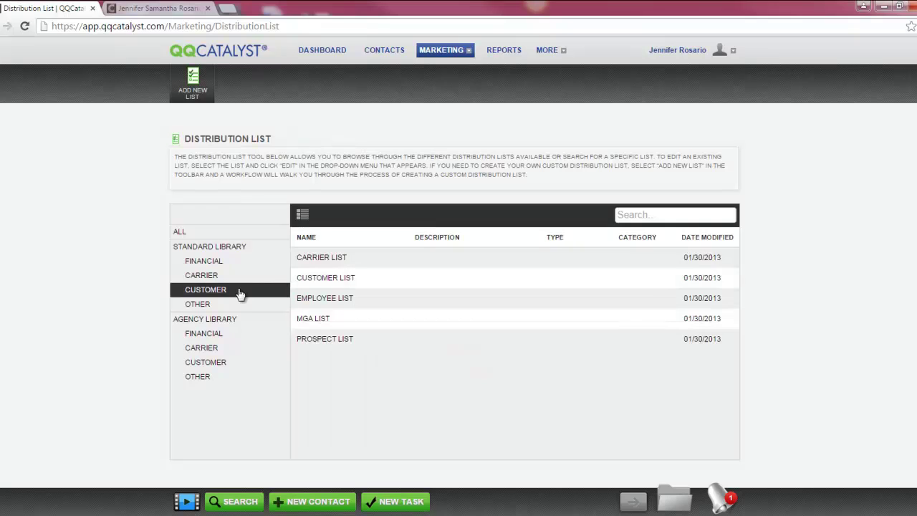
click(240, 305)
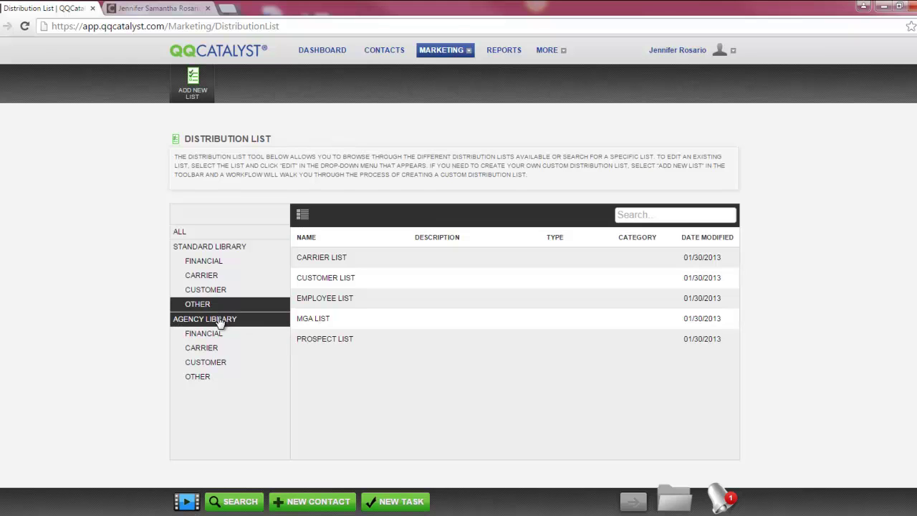
click(219, 322)
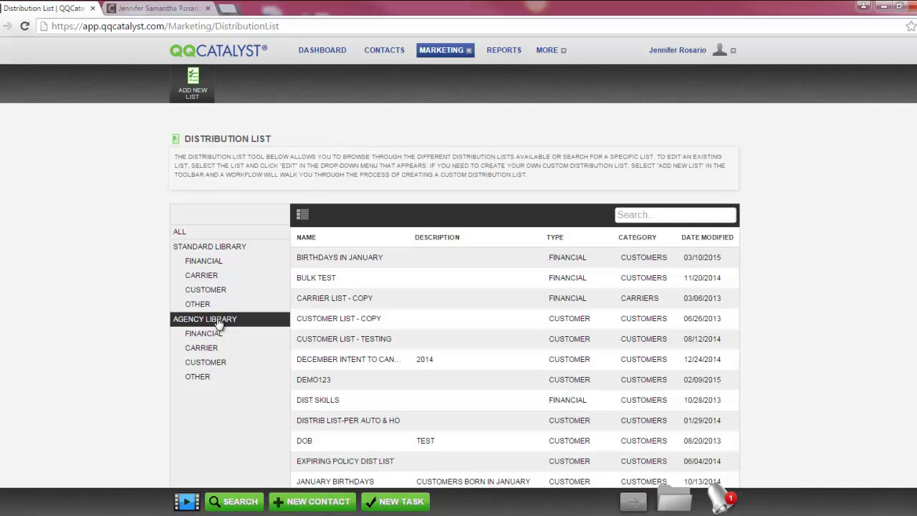
click(218, 336)
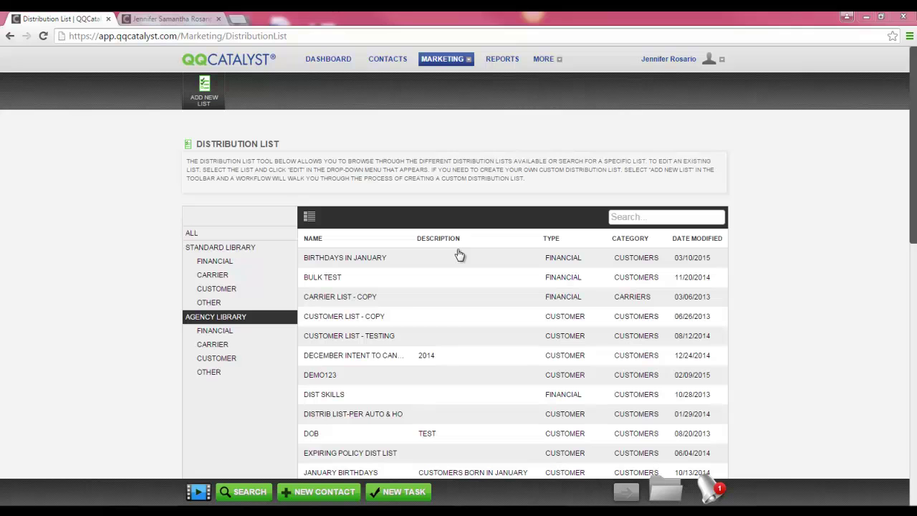
Sort the lists by name, description and category, then show Standard Library's Customer List actions
click(369, 264)
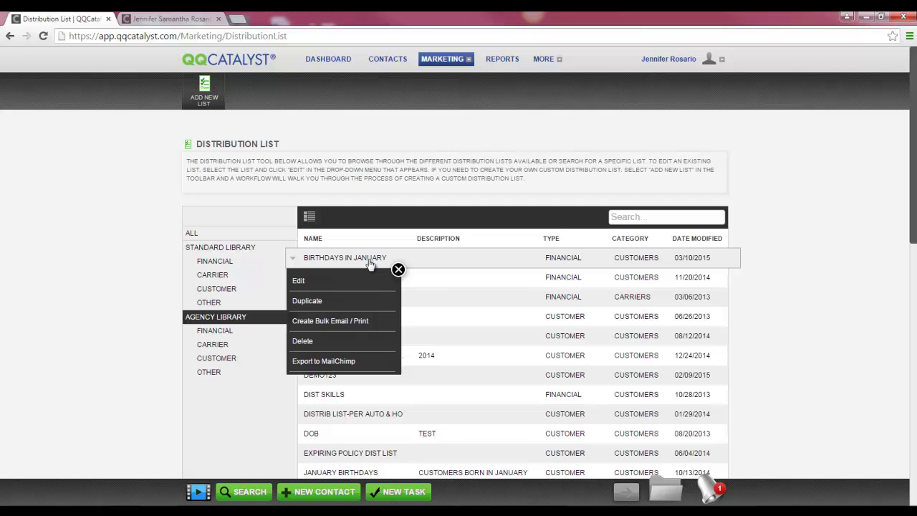
click(398, 270)
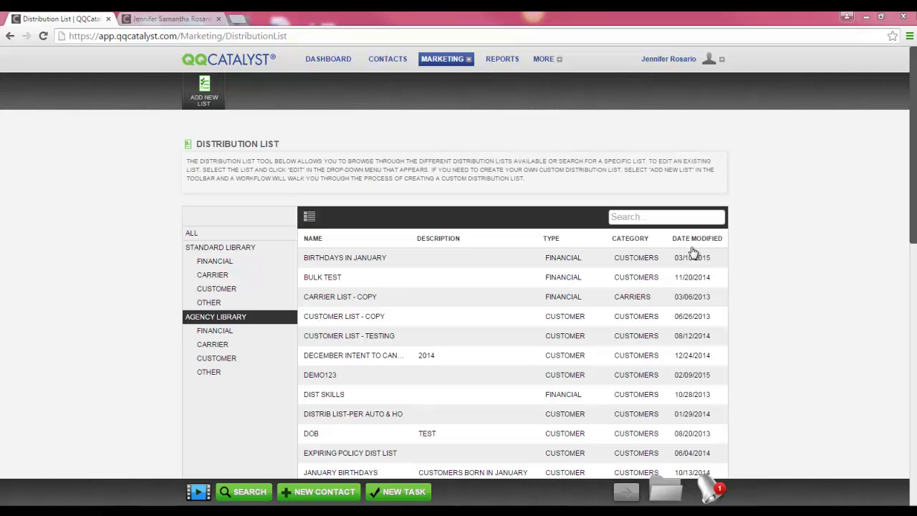
click(316, 239)
click(315, 239)
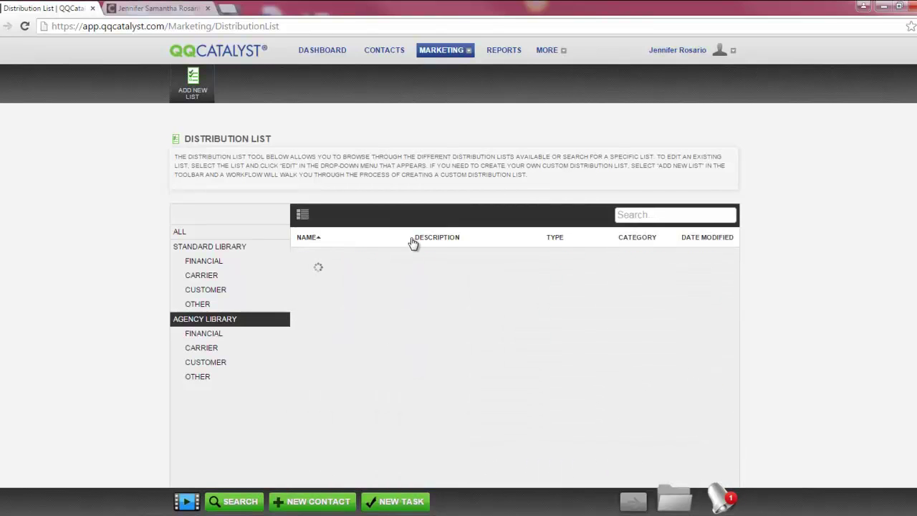
click(438, 241)
click(637, 238)
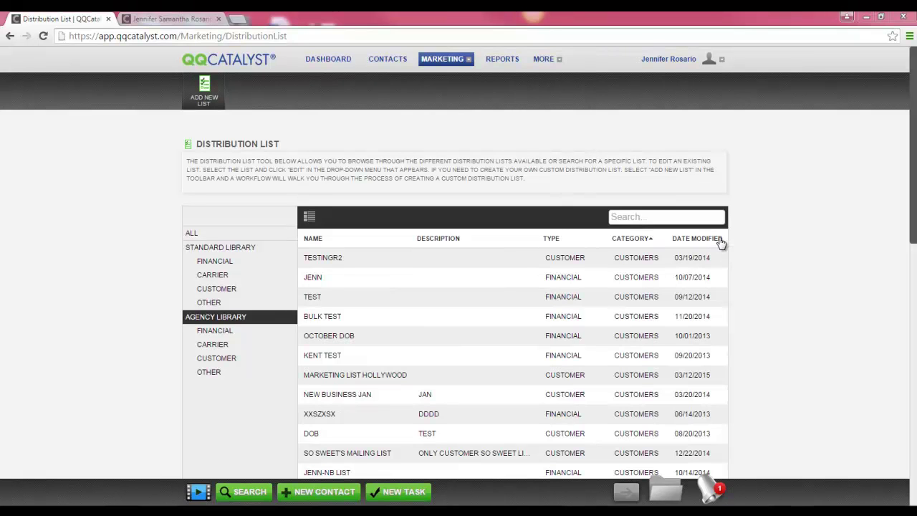
click(220, 247)
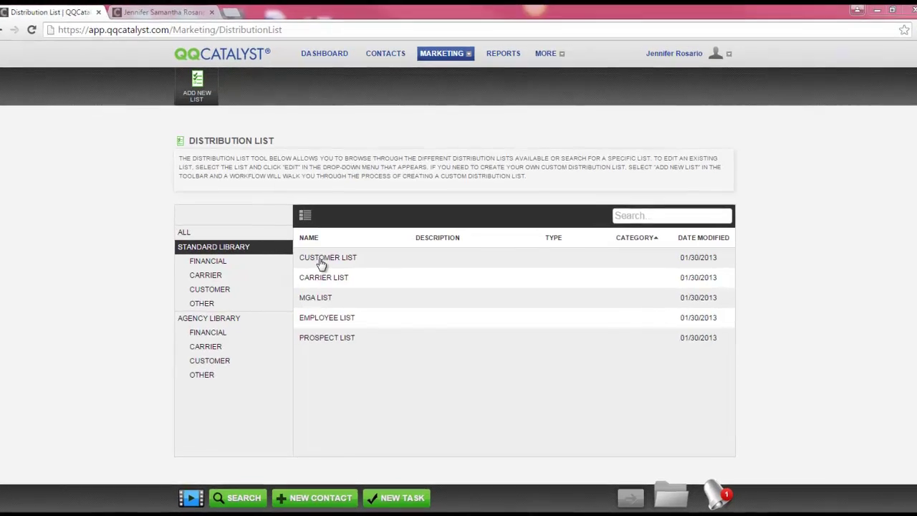
click(324, 261)
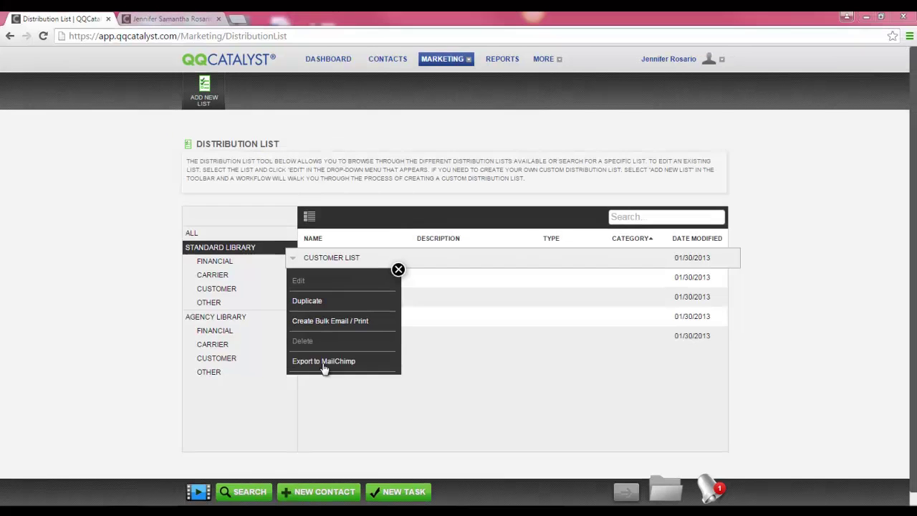
Export Customer List to MailChimp for Atlanta Office, targeting the Birthday MailChimp list
click(337, 365)
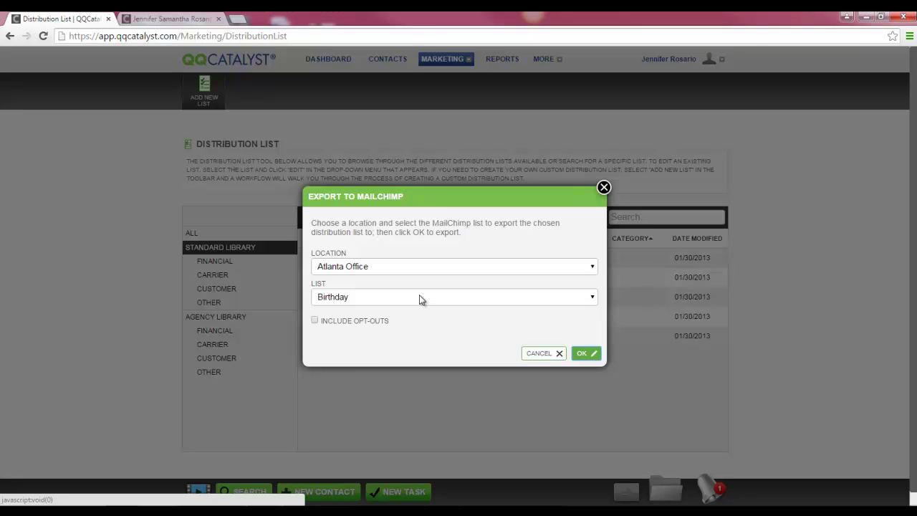
click(502, 300)
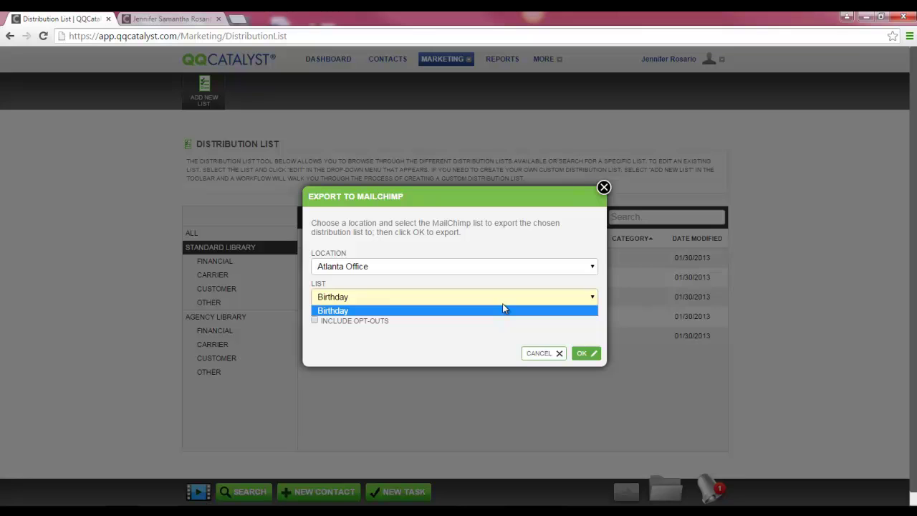
click(503, 310)
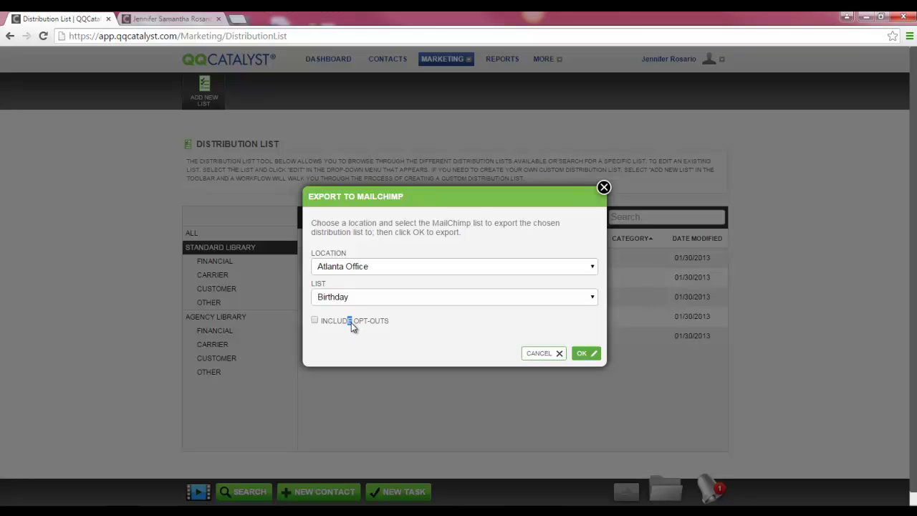
click(311, 322)
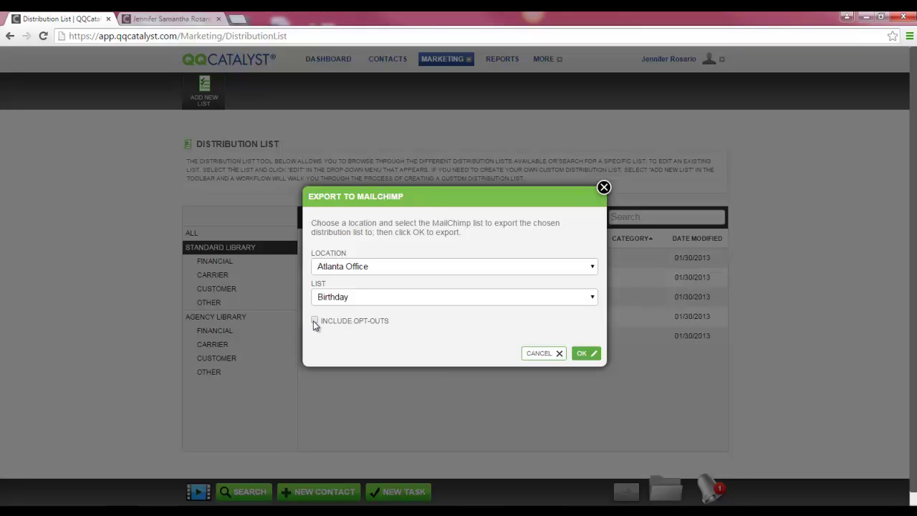
click(591, 358)
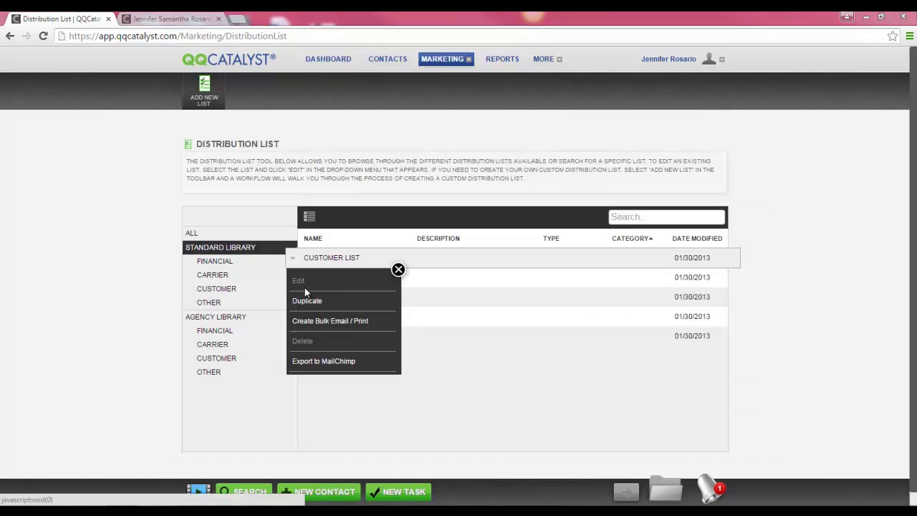
Create a bulk email for Customer List from the WELCOME-THANK YOU LETTER template
click(326, 322)
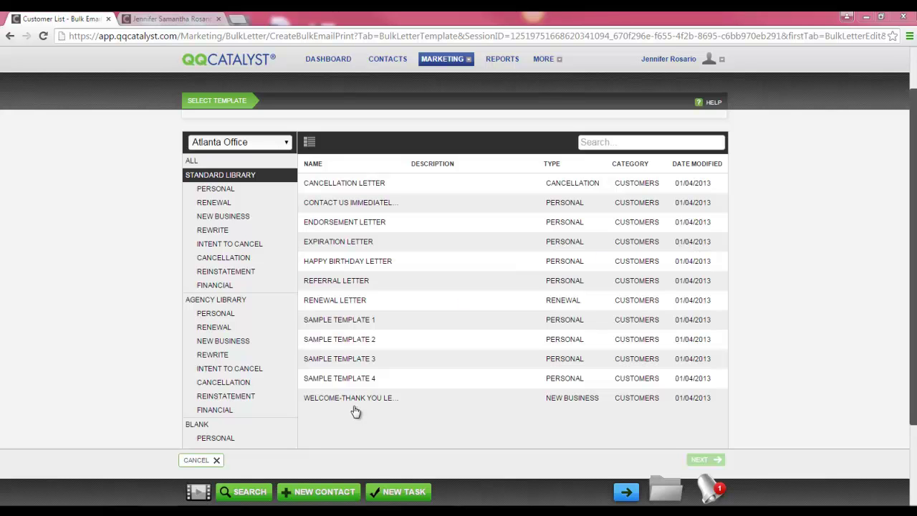
click(355, 403)
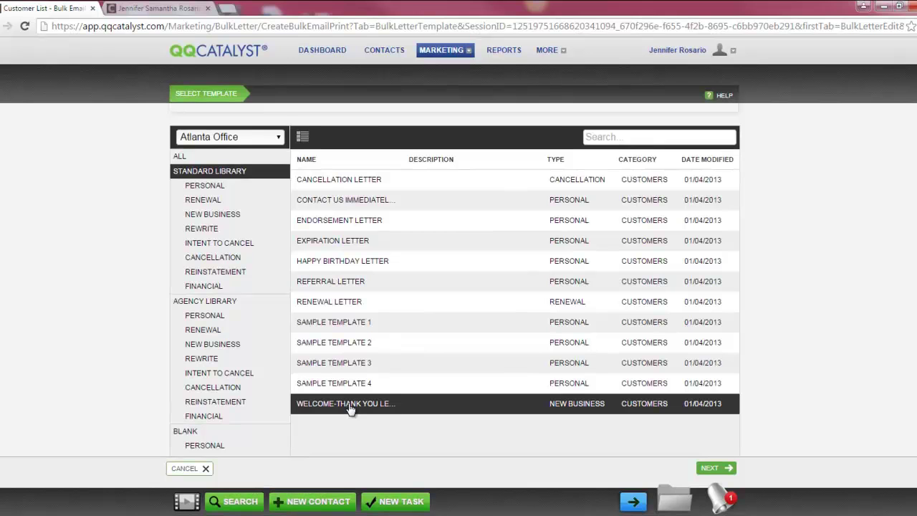
click(723, 469)
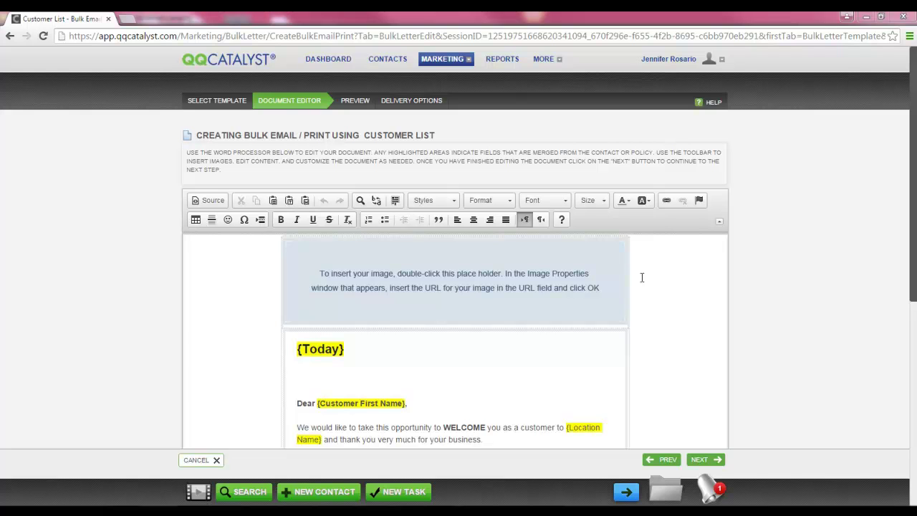
double_click(481, 288)
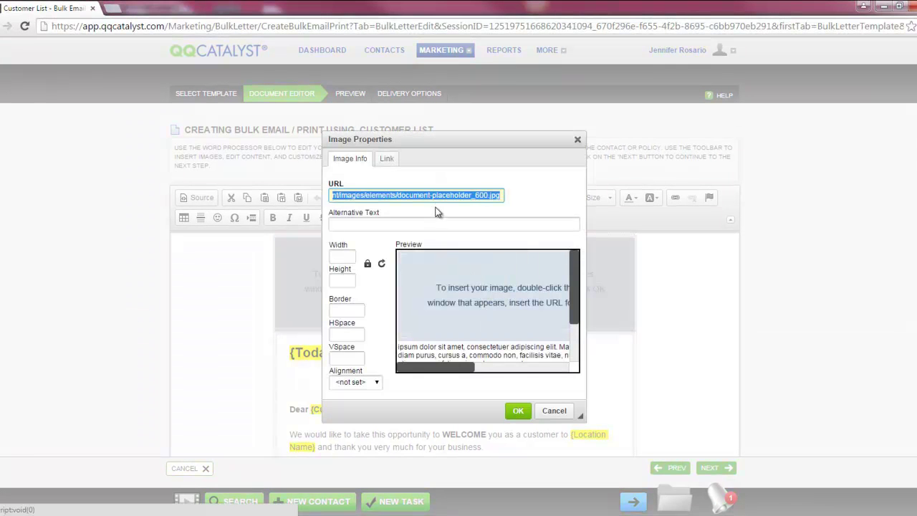
key(ctrl+v)
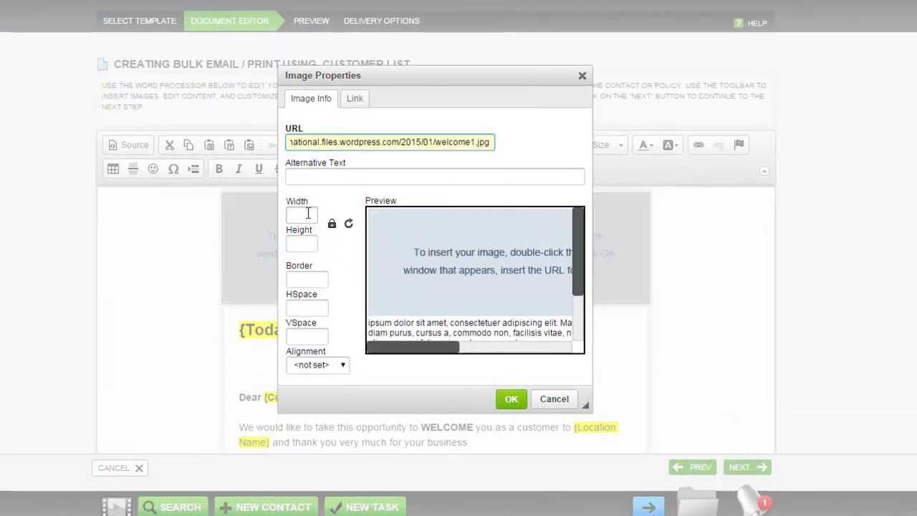
click(343, 257)
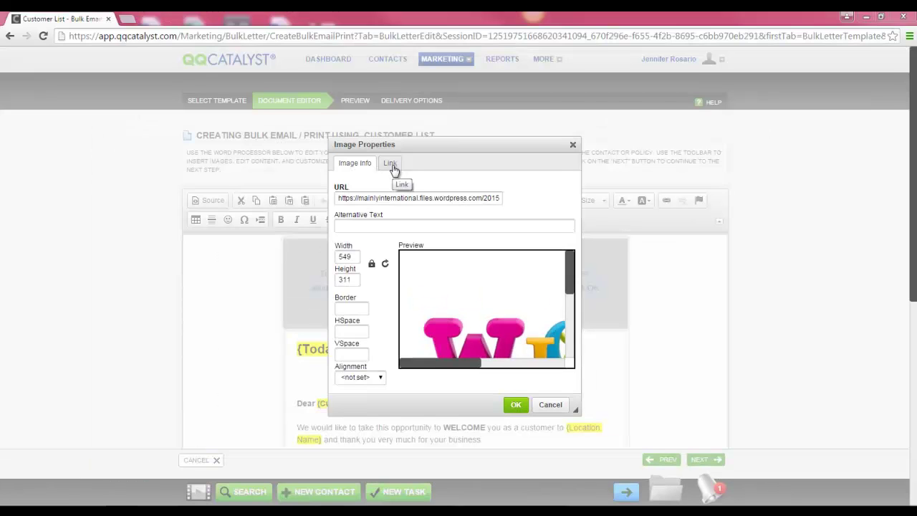
click(392, 165)
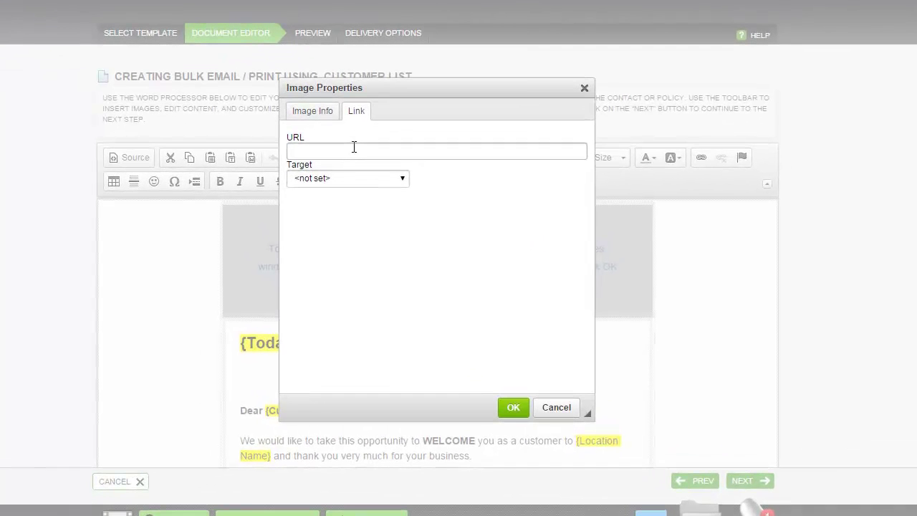
click(384, 188)
text(www.qqsolutions.com)
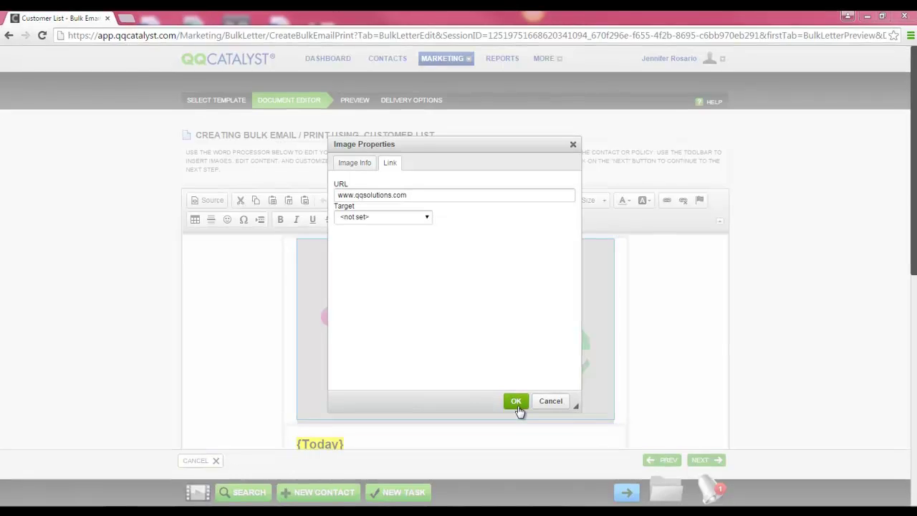
click(517, 404)
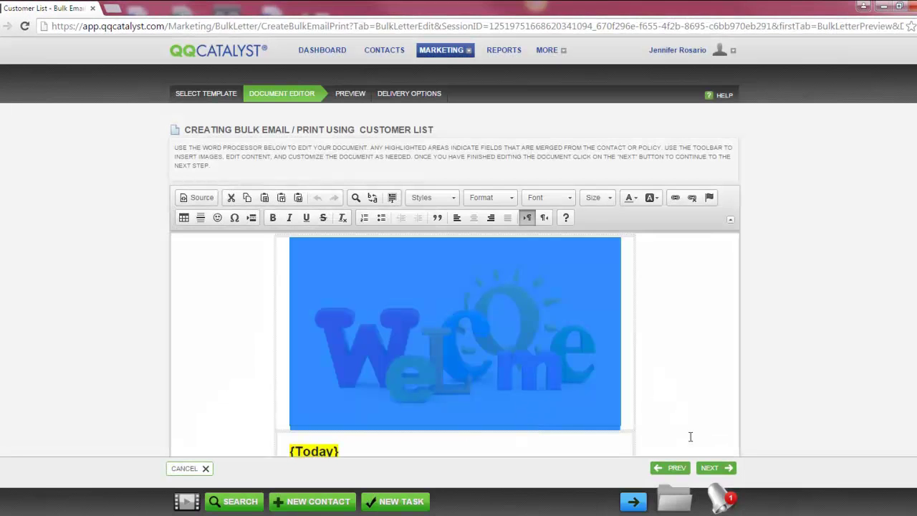
click(714, 470)
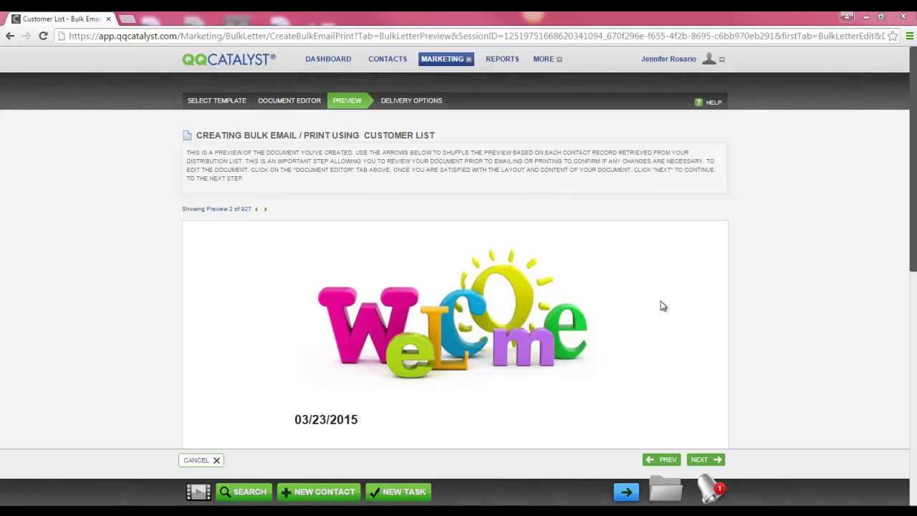
Title the document 'Welcome Letter' in Delivery Options and choose Print This Document
click(701, 459)
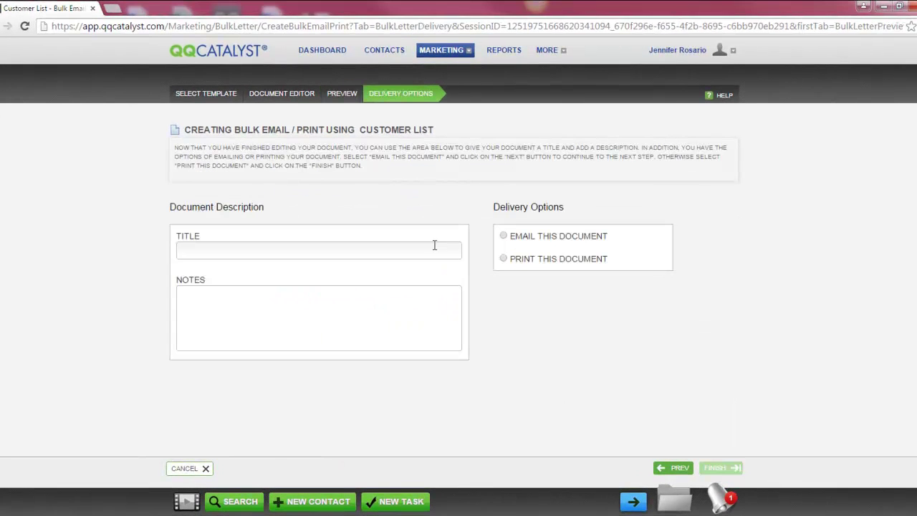
click(339, 245)
text(Welcome Lette)
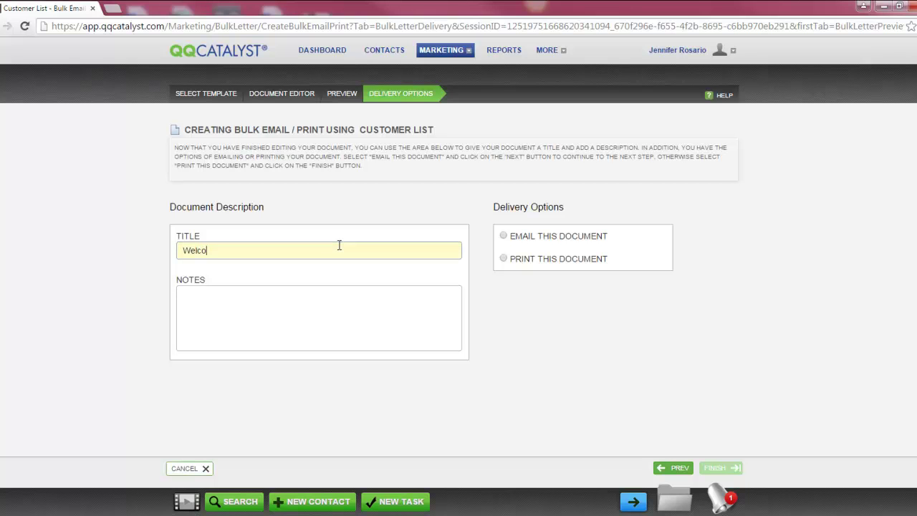
text(r)
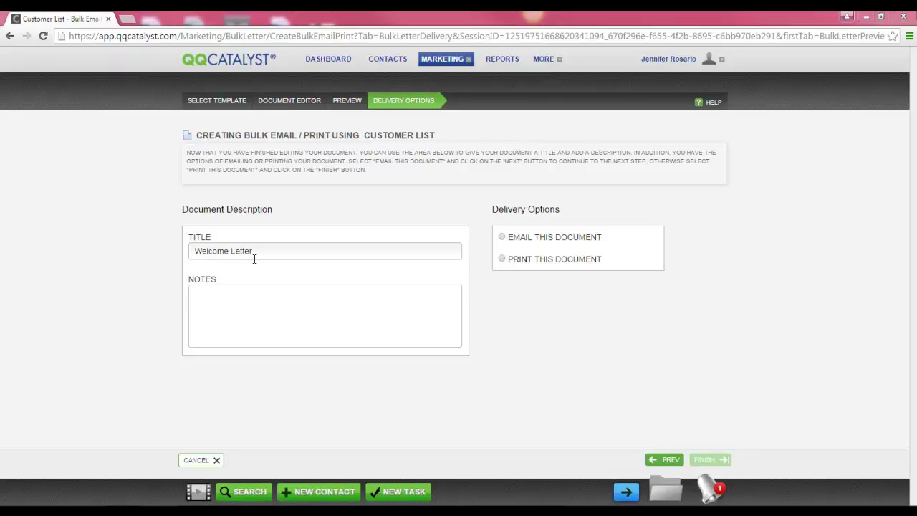
click(250, 297)
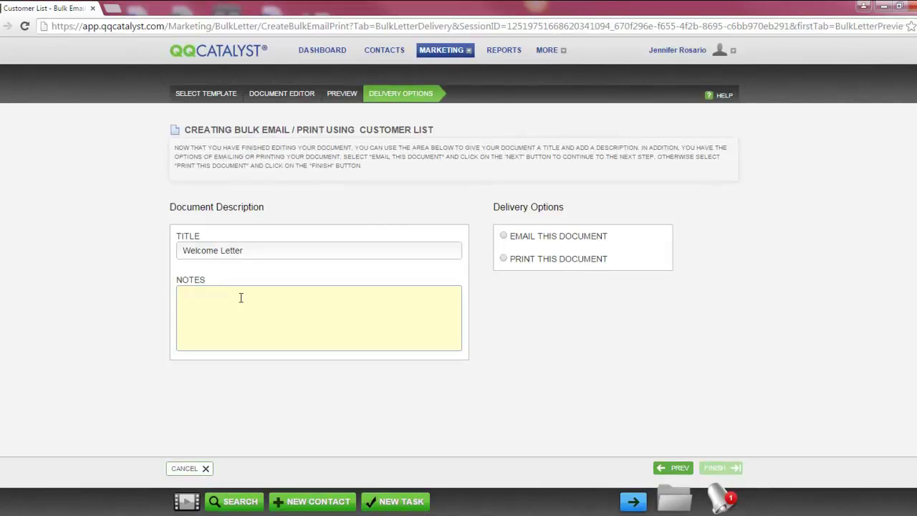
click(503, 259)
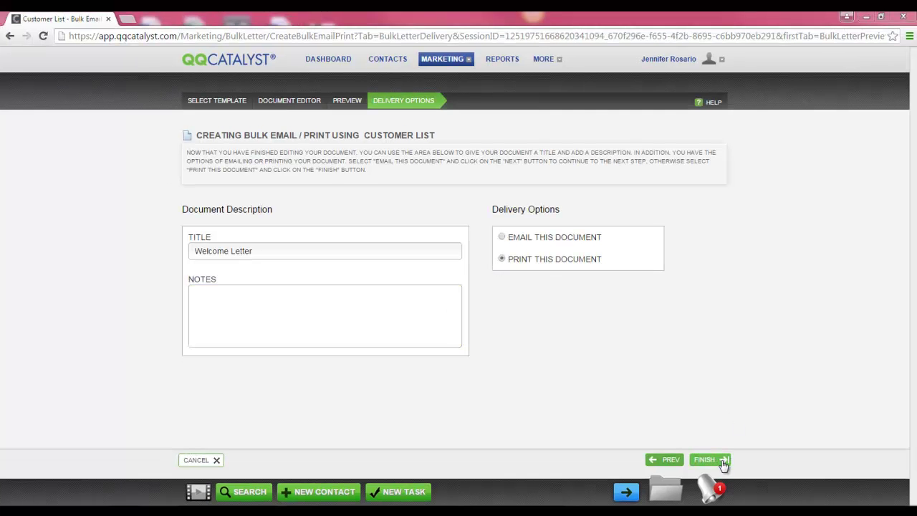
Finish and confirm generating the single 927-document Welcome Letter PDF
click(722, 462)
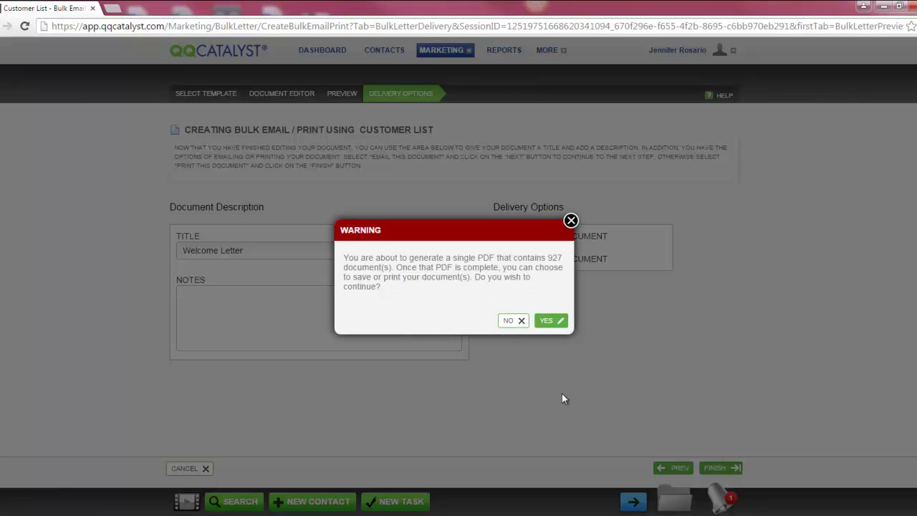
click(548, 321)
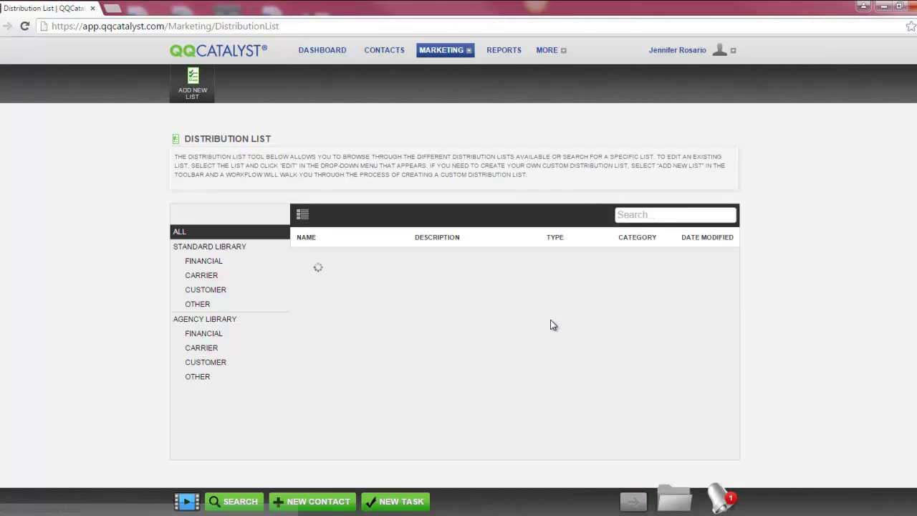
Reopen the Customer List printing job from the notifications panel
click(725, 503)
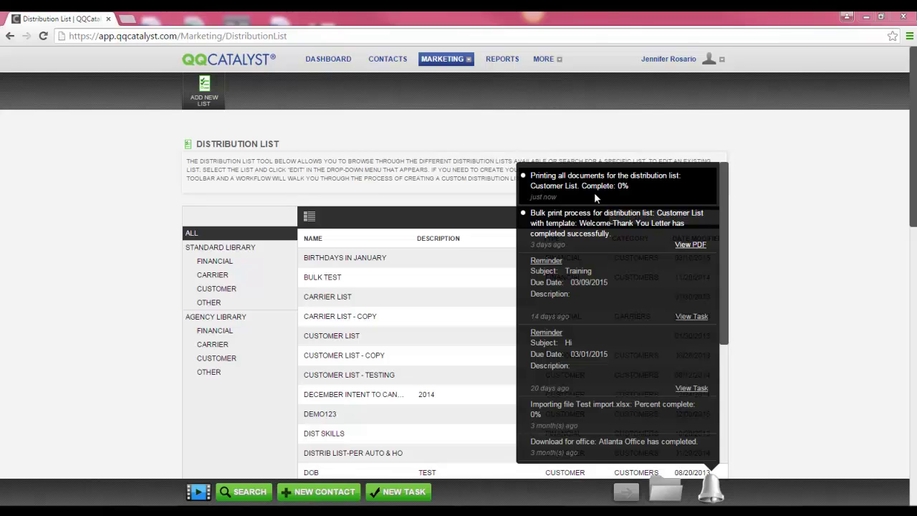
click(594, 192)
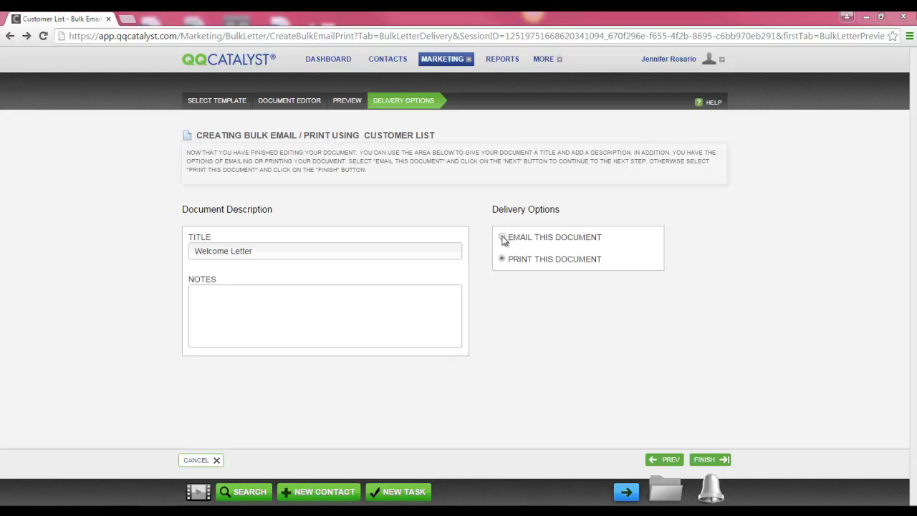
Choose email delivery for the Welcome Letter and continue to the Email Header step
click(502, 237)
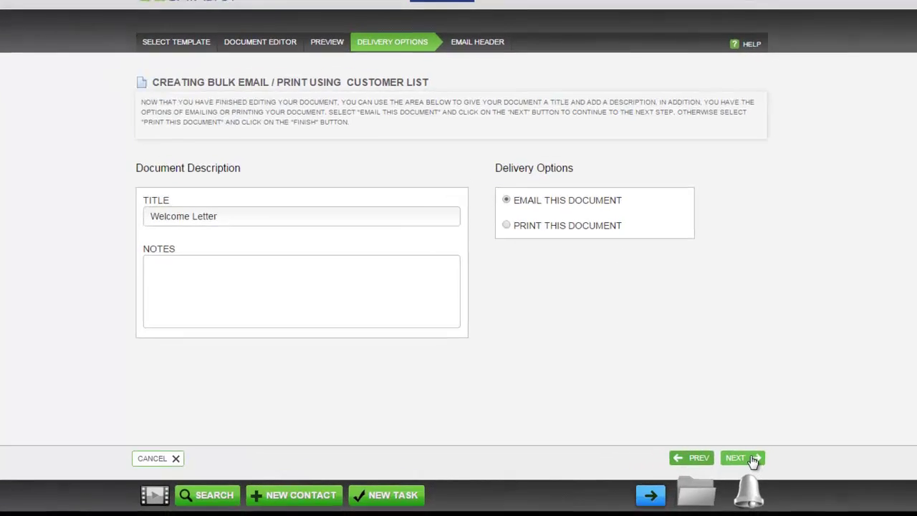
click(726, 470)
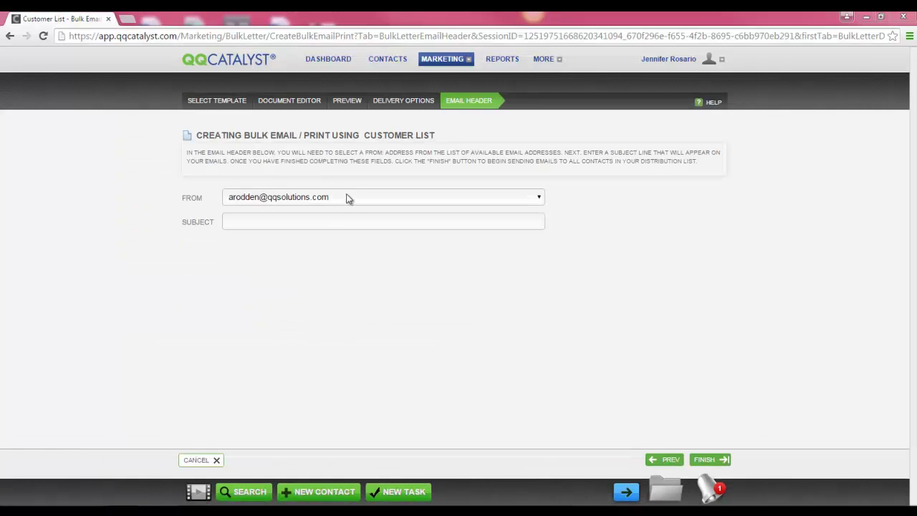
Pick the sender address, use subject 'Welcome to the Agency', and send the bulk email
click(349, 196)
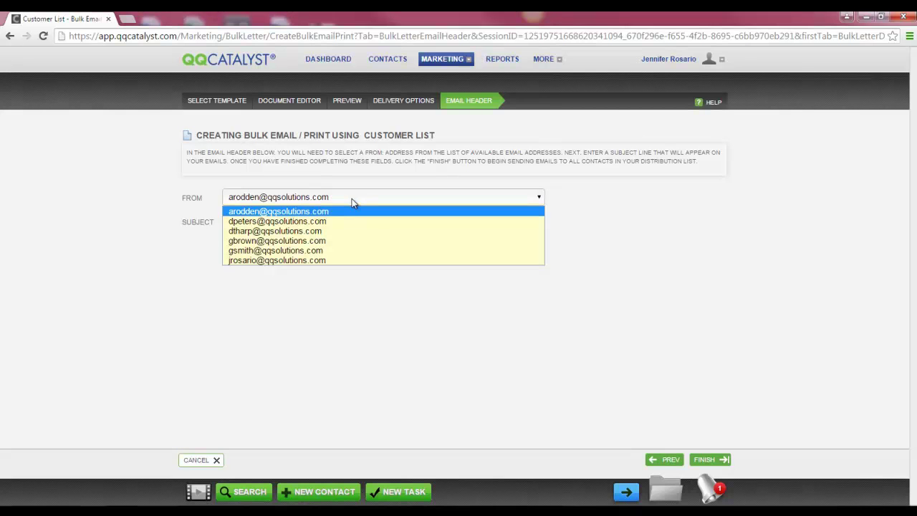
click(359, 260)
click(238, 223)
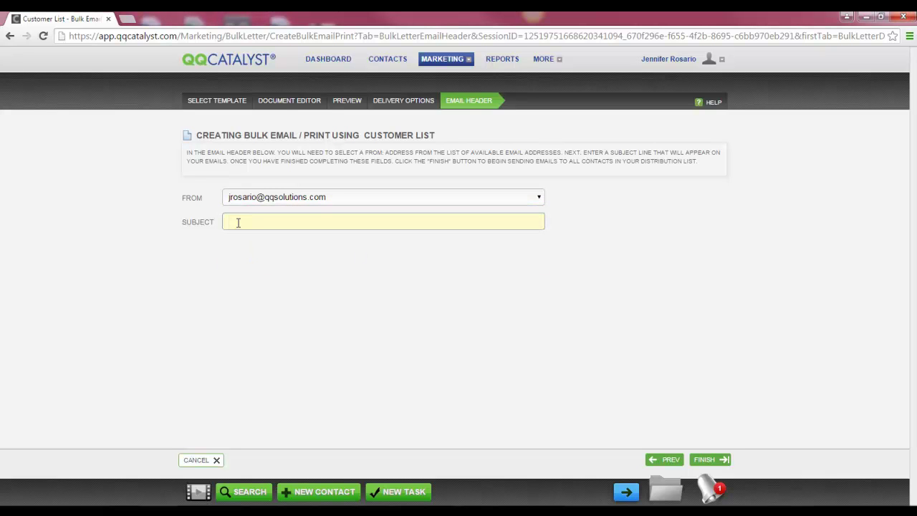
text(Welcome to the Agency)
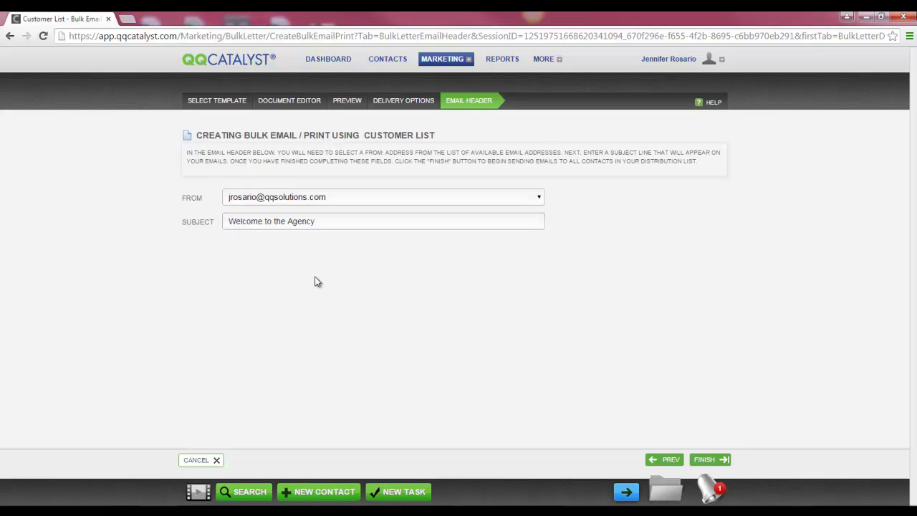
click(706, 461)
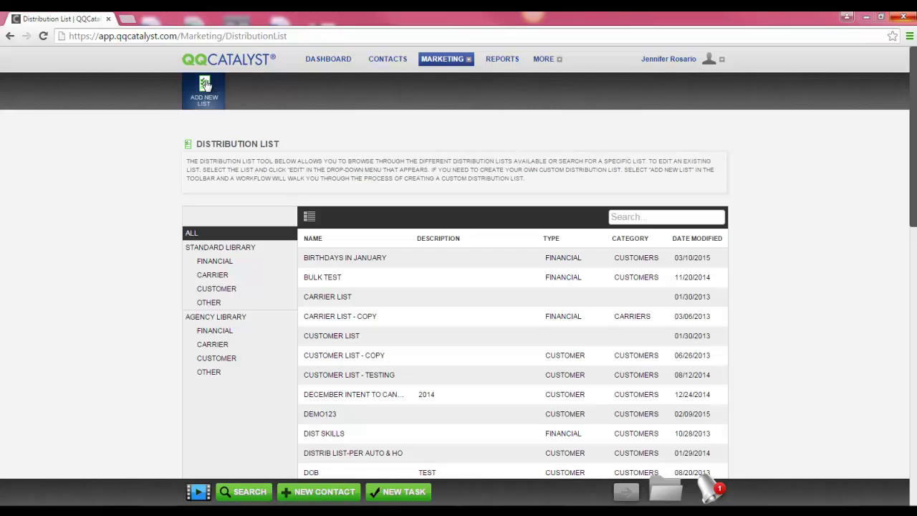
Start a new distribution list with ADD NEW LIST
click(198, 106)
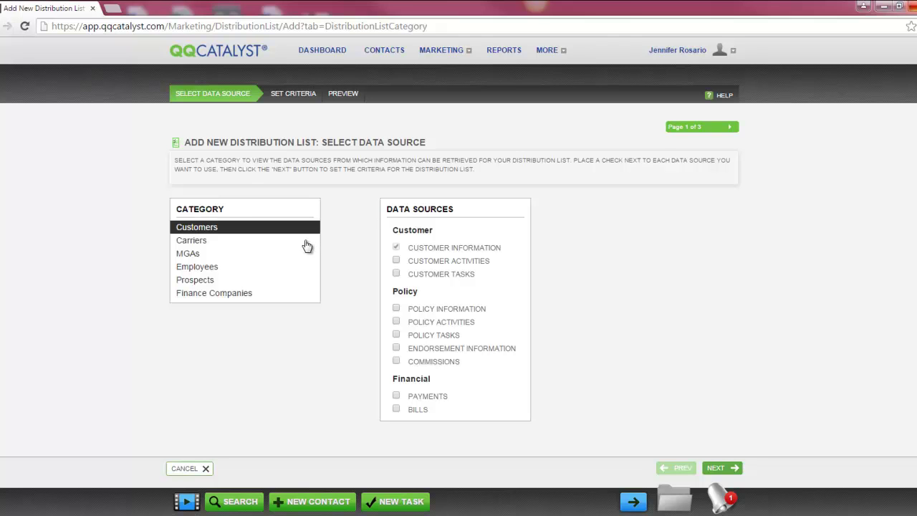
Review the other categories, then base the list on Customers with Policy Information added
click(258, 241)
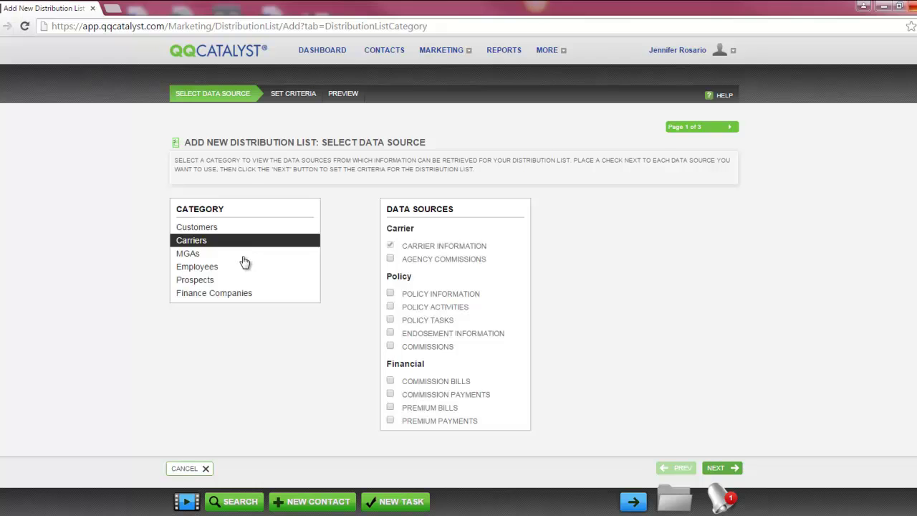
click(242, 255)
click(240, 267)
click(237, 280)
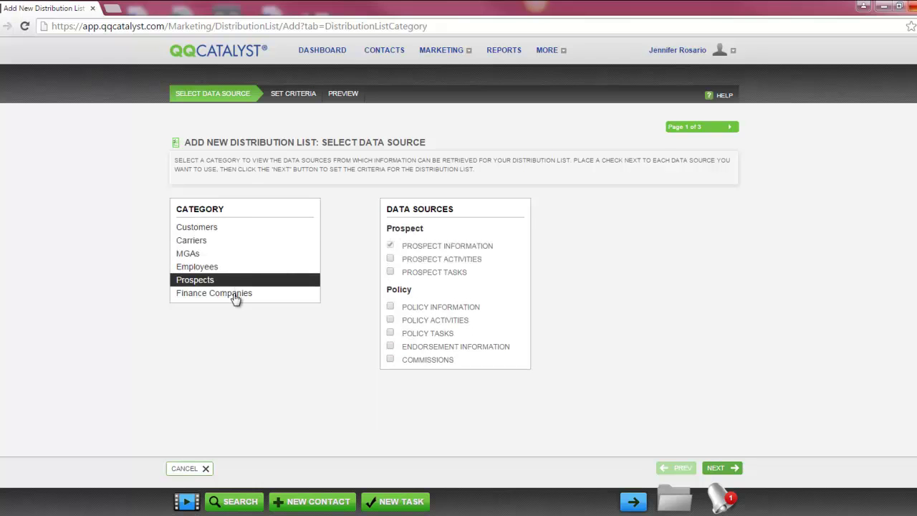
click(236, 294)
click(236, 228)
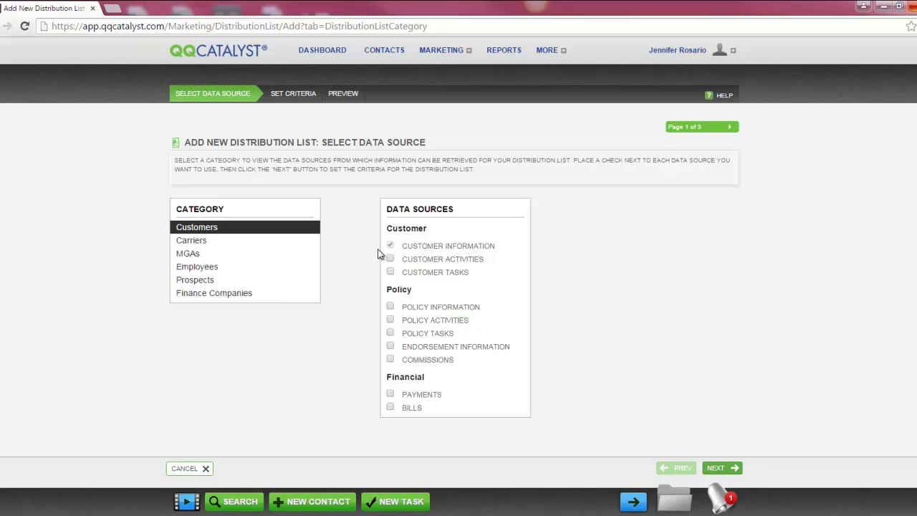
click(389, 306)
click(716, 468)
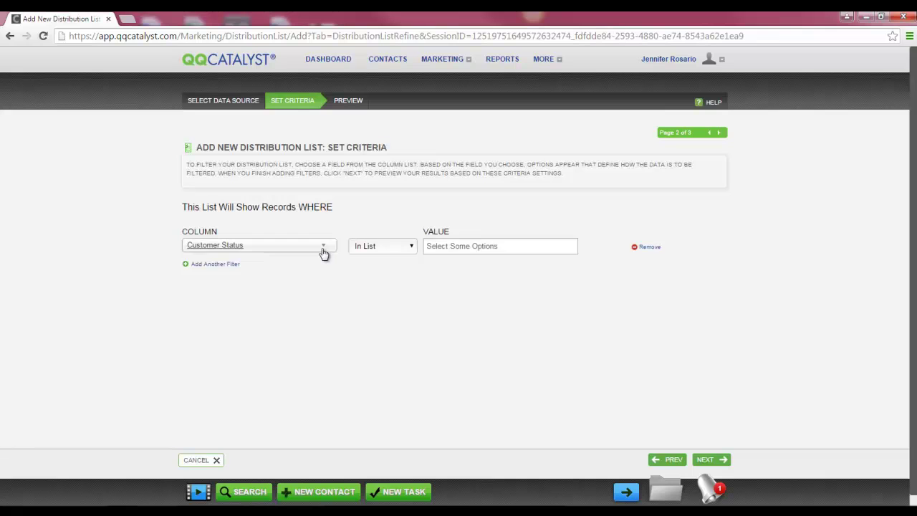
Add a first filter: Customer Status In List Active
click(324, 248)
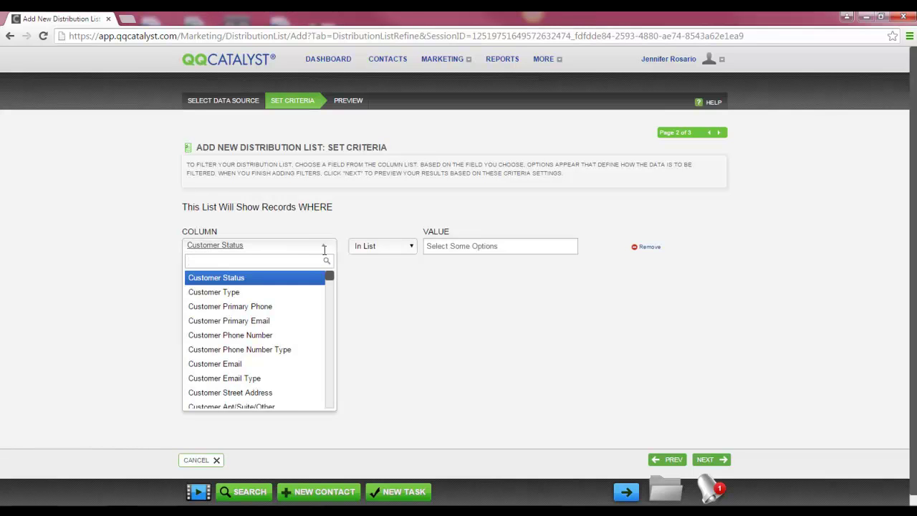
mouse_move(331, 277)
mouse_down()
mouse_move(330, 286)
mouse_move(330, 276)
mouse_up()
click(275, 261)
click(301, 245)
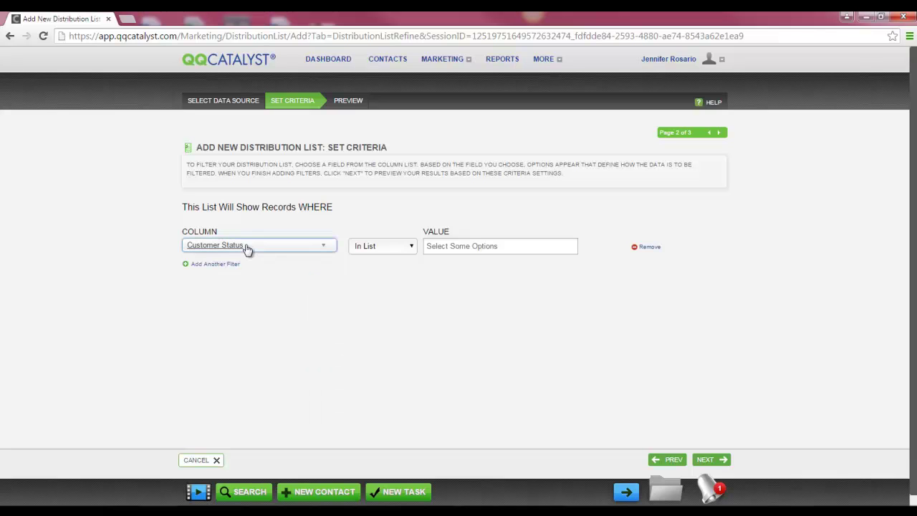
click(374, 247)
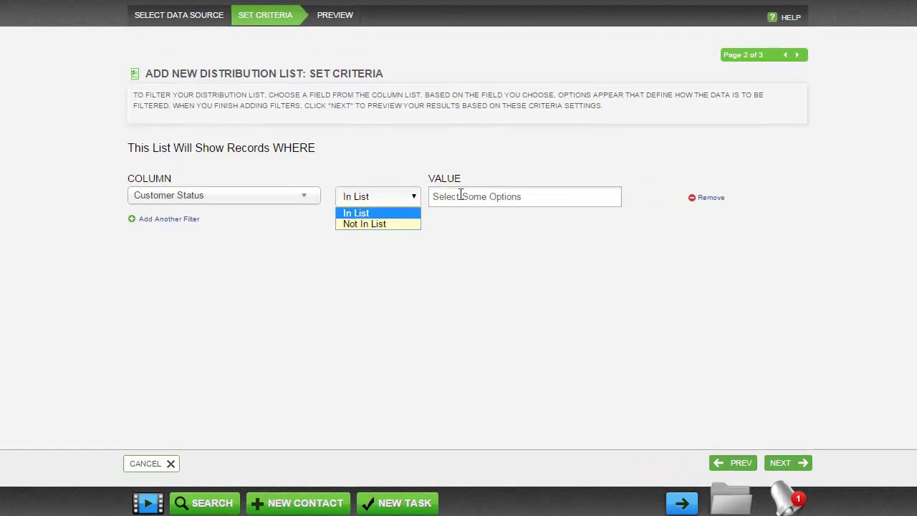
click(461, 195)
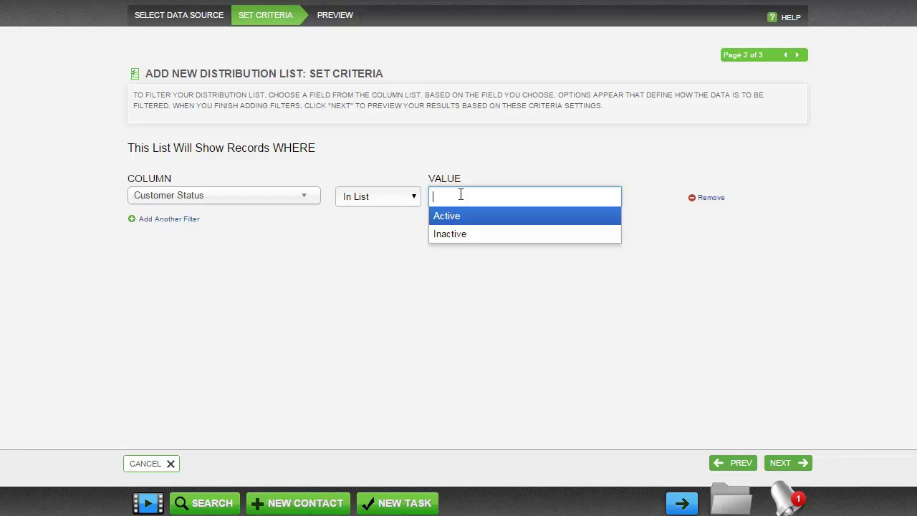
click(466, 218)
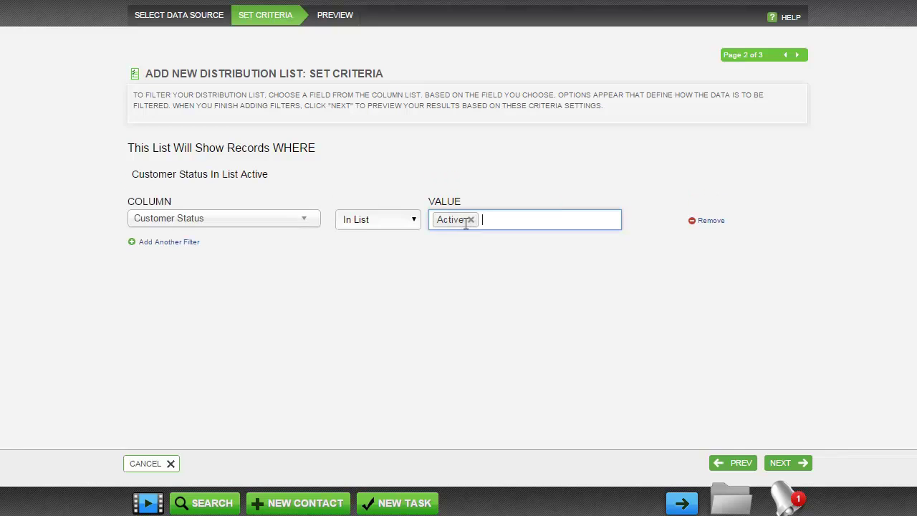
Add a second filter, Policy Status In List Active, and preview the matching customers
click(169, 242)
click(250, 273)
text(poli)
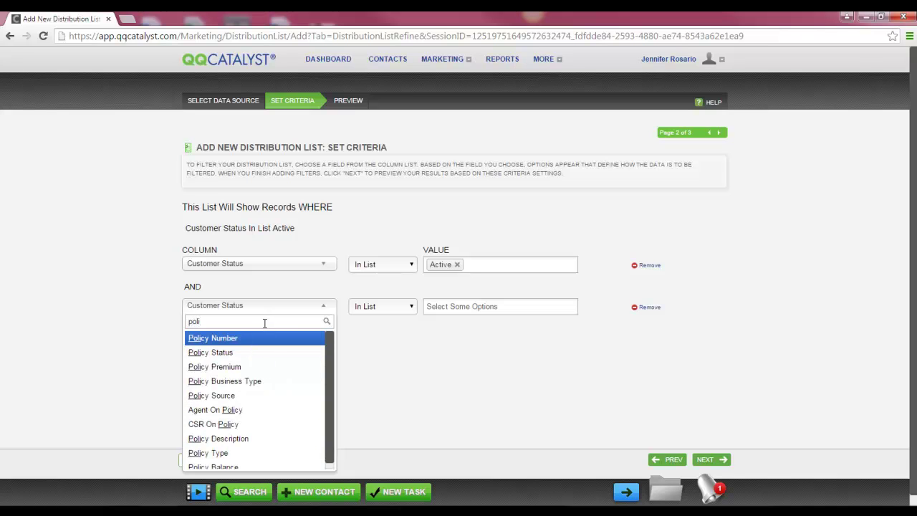
click(256, 353)
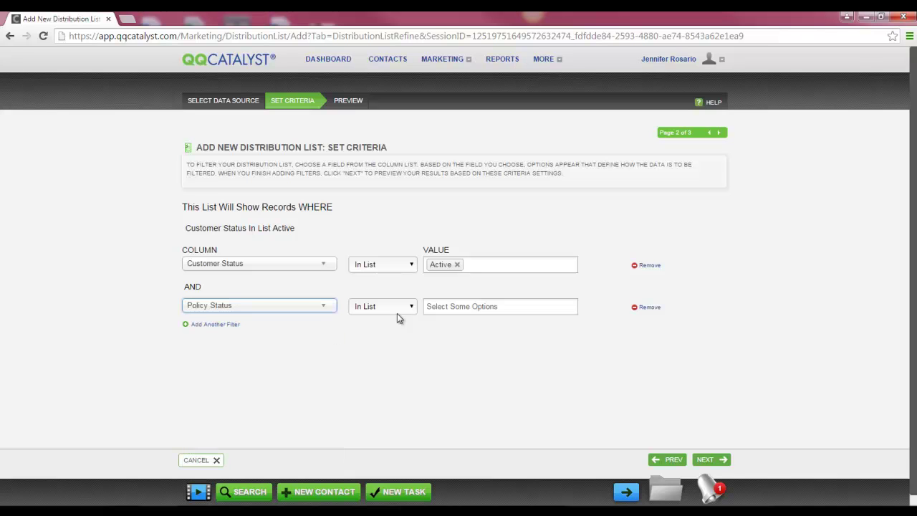
click(452, 306)
click(453, 335)
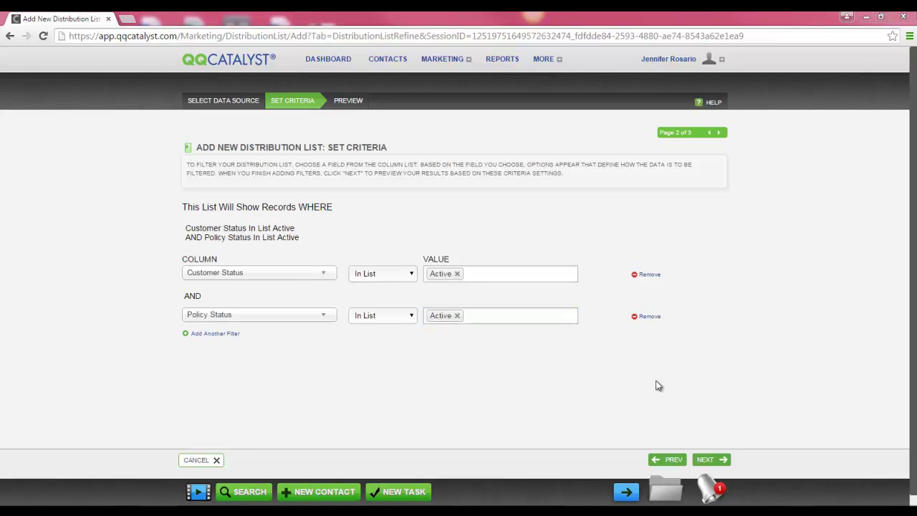
click(718, 460)
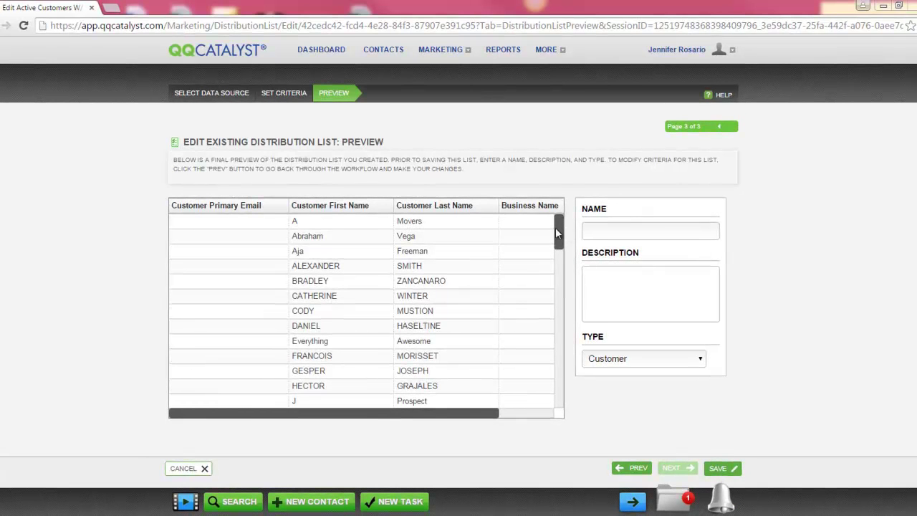
Save the list as 'Active Customers w/ Active Policies' with type Customer
mouse_move(555, 227)
mouse_down()
mouse_move(557, 266)
mouse_move(557, 228)
mouse_up()
click(622, 230)
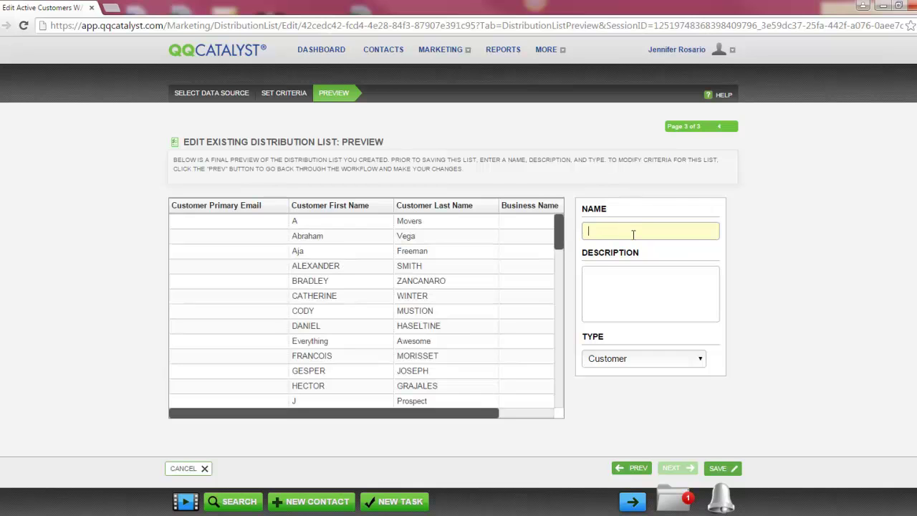
text(Active Customers w/ Active Policies)
click(658, 292)
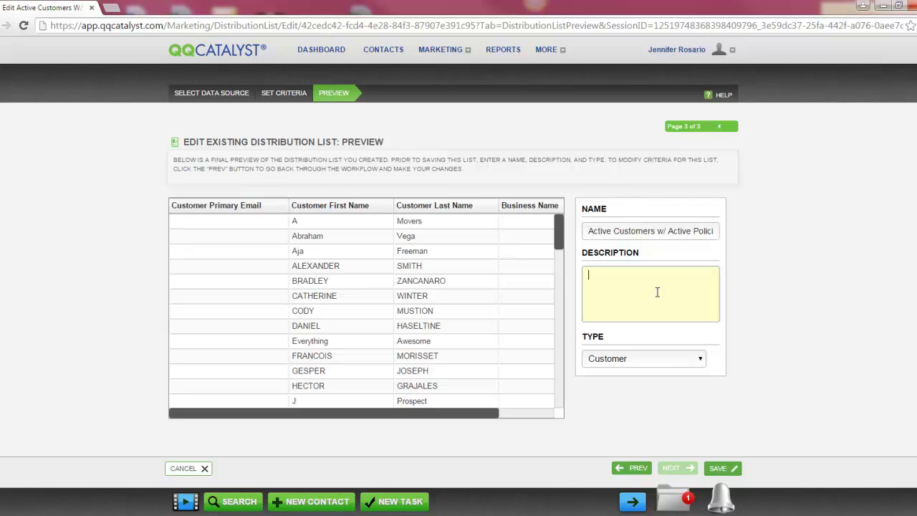
click(673, 364)
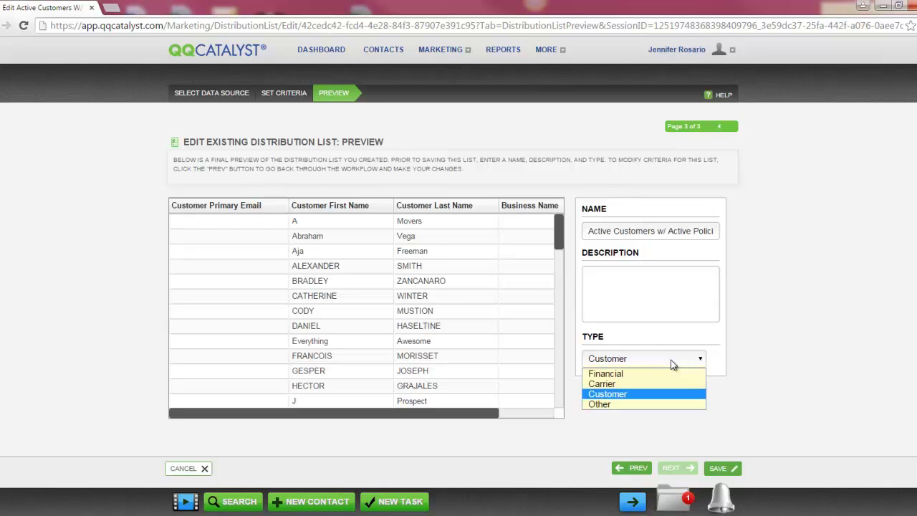
click(673, 364)
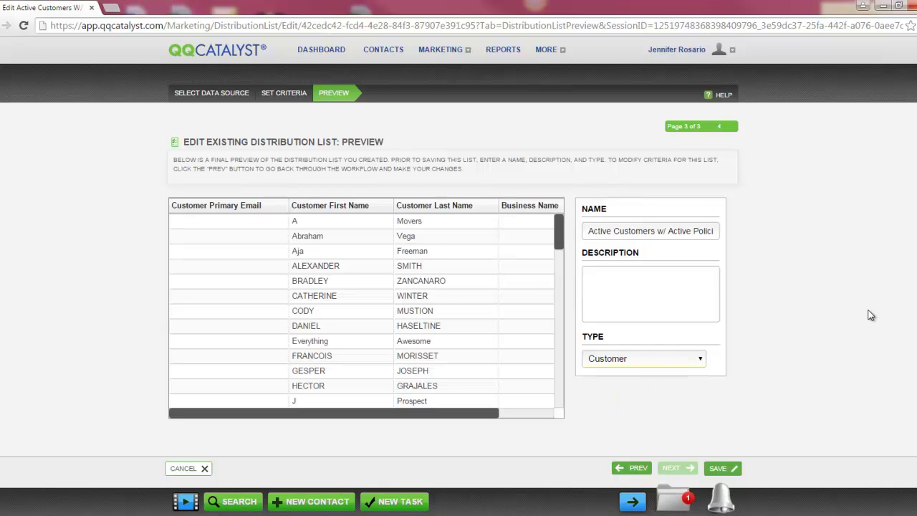
click(721, 469)
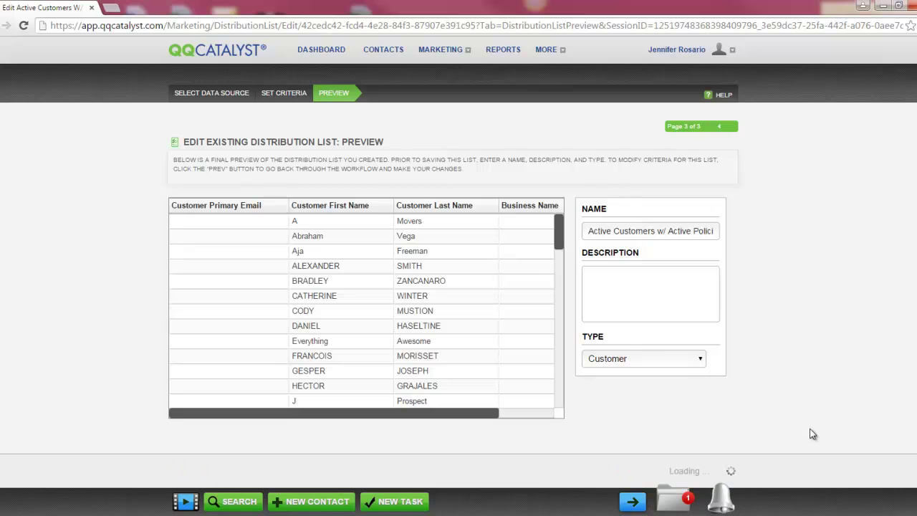